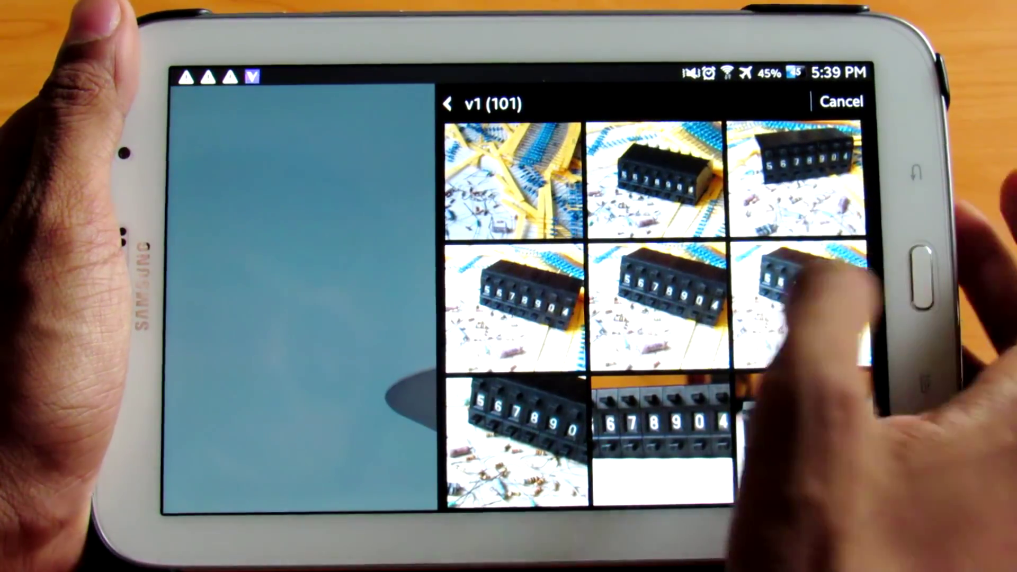
pyautogui.scroll(-5, 660, 318)
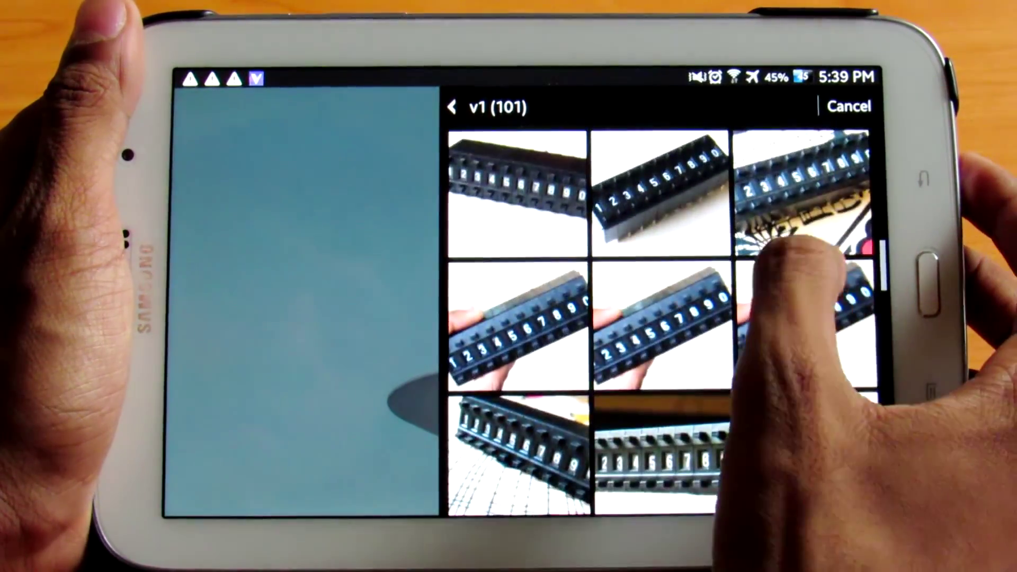
pyautogui.scroll(2, 803, 334)
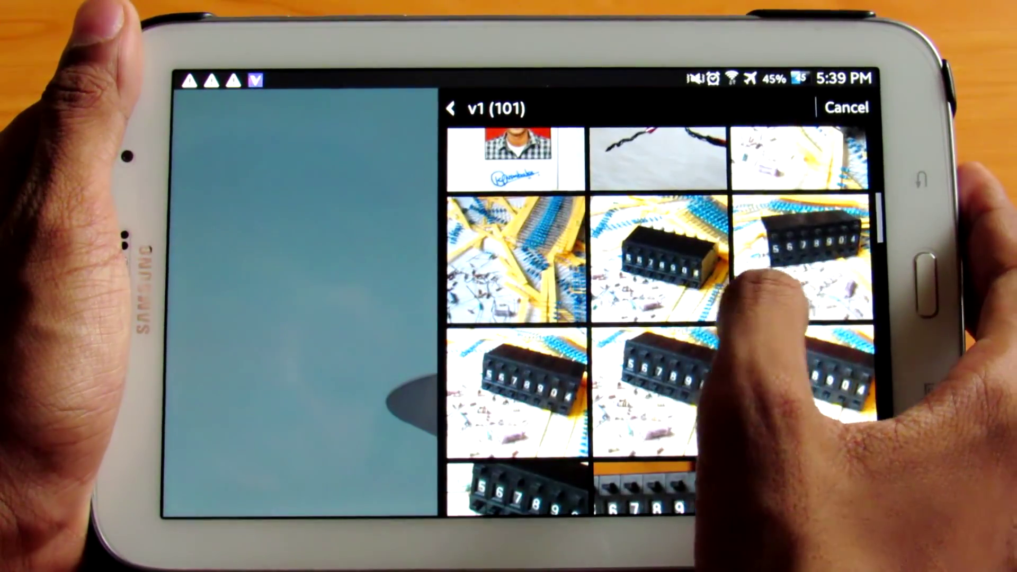
# Step: Open the gallery photo of the black counter box on resistors
pyautogui.click(656, 255)
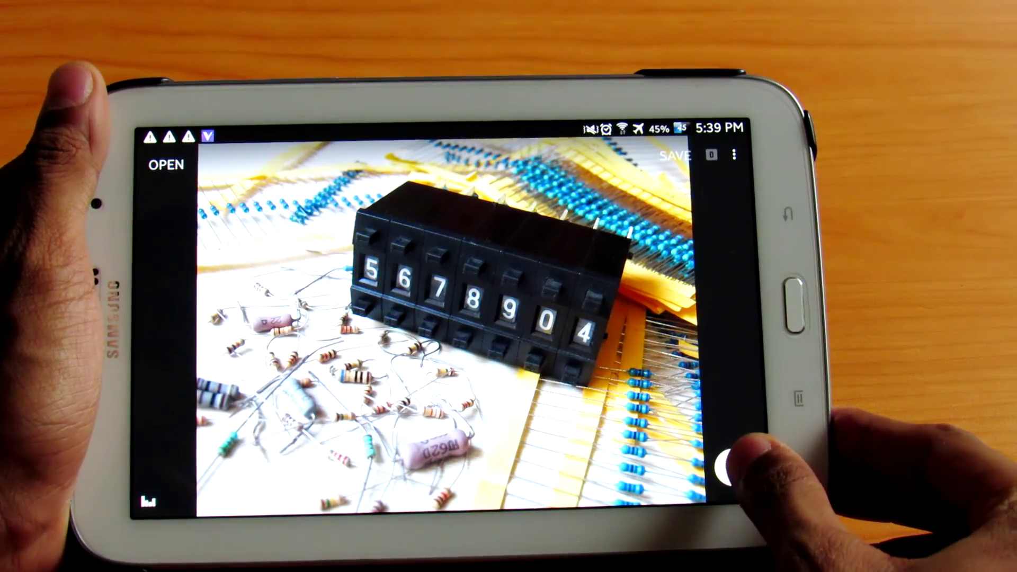
# Step: Adjust the photo's brightness with the Tune Image tool
pyautogui.click(762, 477)
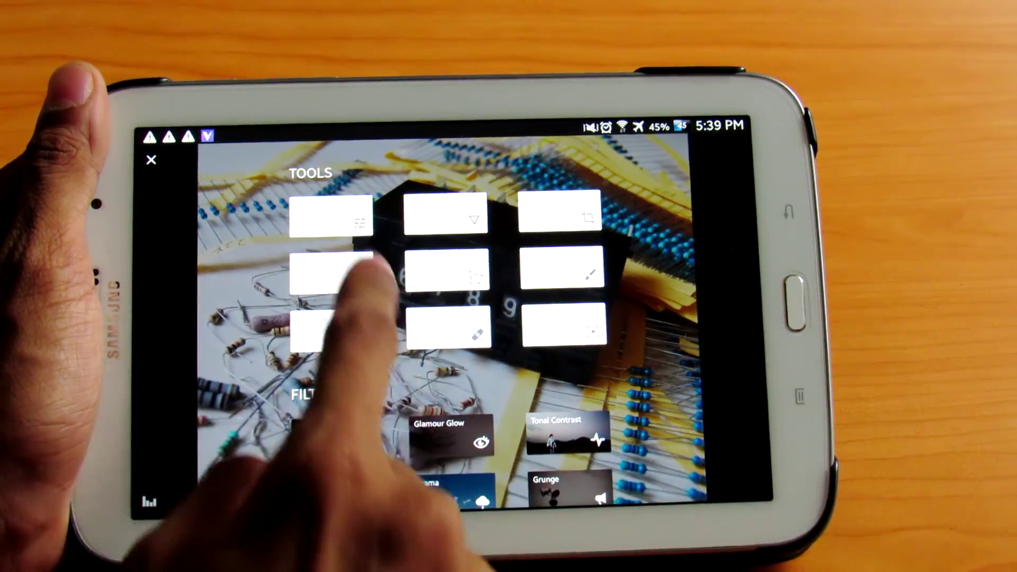
pyautogui.click(350, 274)
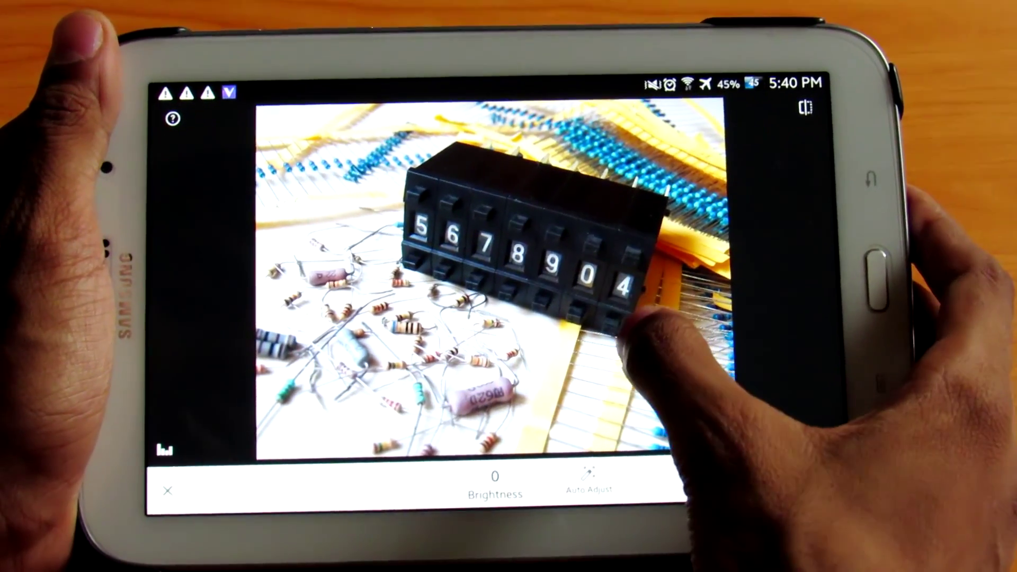
pyautogui.moveTo(652, 334)
pyautogui.mouseDown()
pyautogui.moveTo(667, 171)
pyautogui.moveTo(691, 263)
pyautogui.mouseUp()
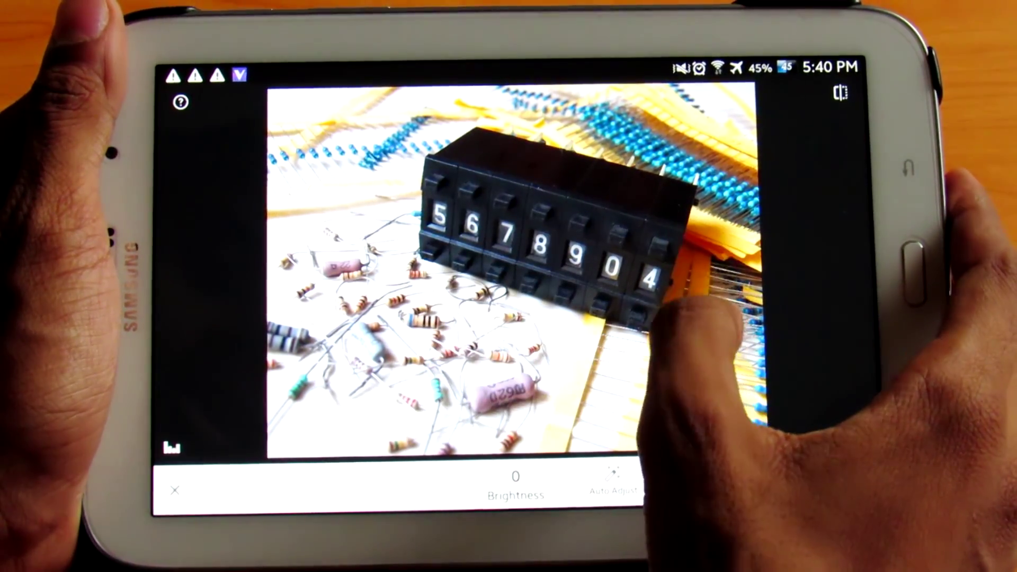
pyautogui.moveTo(691, 255); pyautogui.dragTo(699, 319)
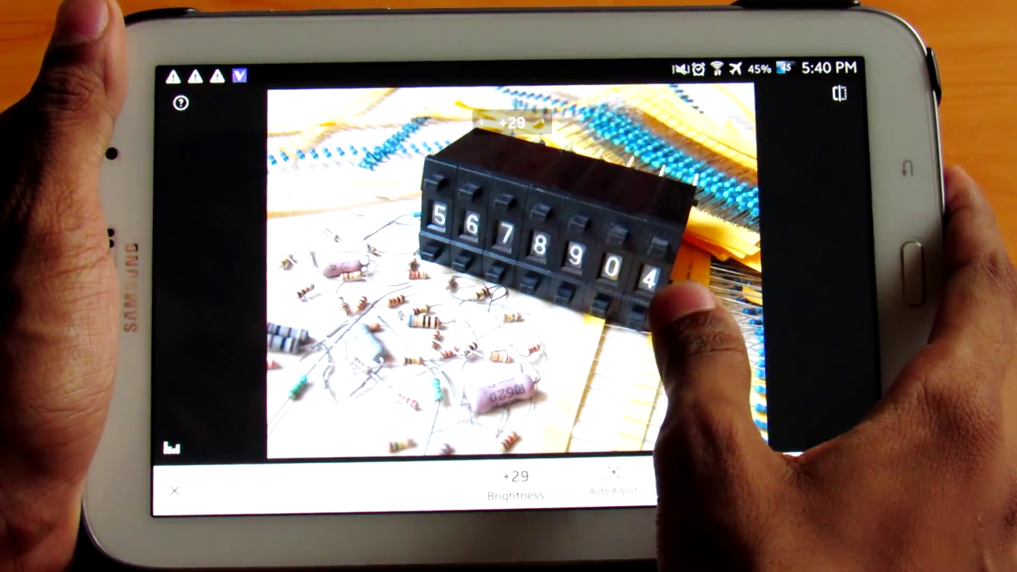
pyautogui.moveTo(692, 302)
pyautogui.mouseDown()
pyautogui.moveTo(667, 294)
pyautogui.moveTo(612, 310)
pyautogui.mouseUp()
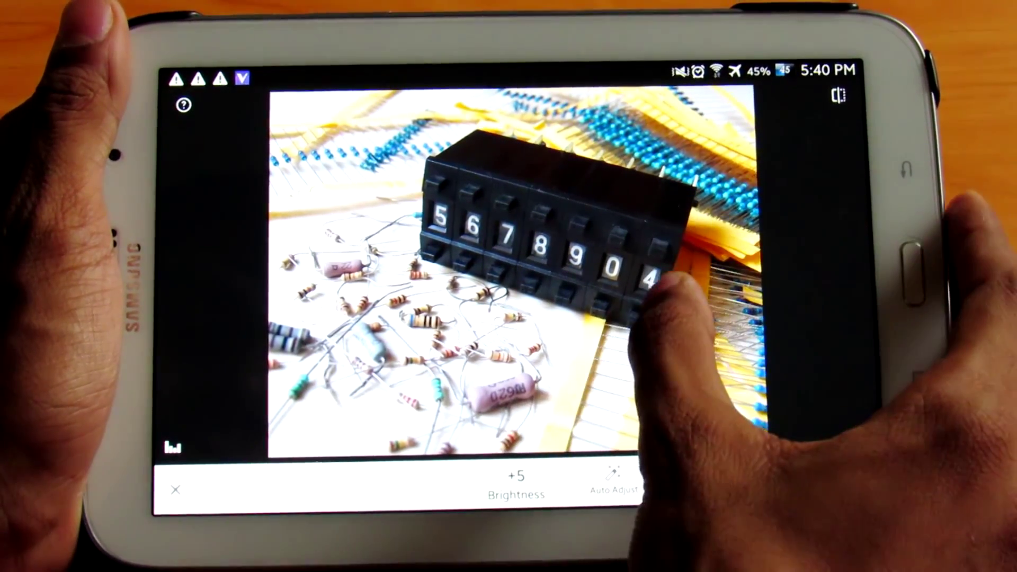
# Step: Raise contrast, saturation and ambiance (+16), then apply the tone edits
pyautogui.click(667, 270)
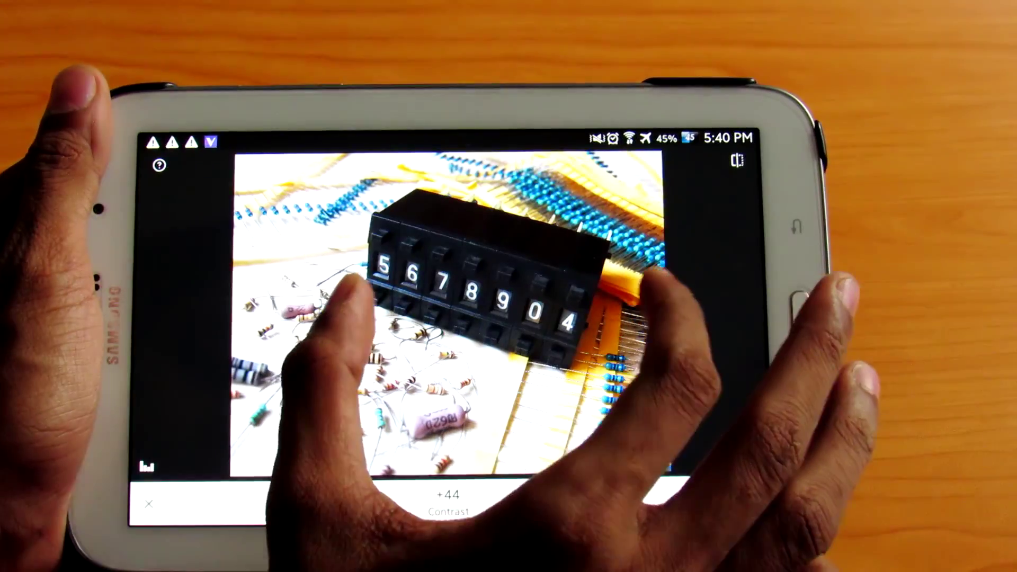
pyautogui.moveTo(445, 318); pyautogui.dragTo(604, 317)
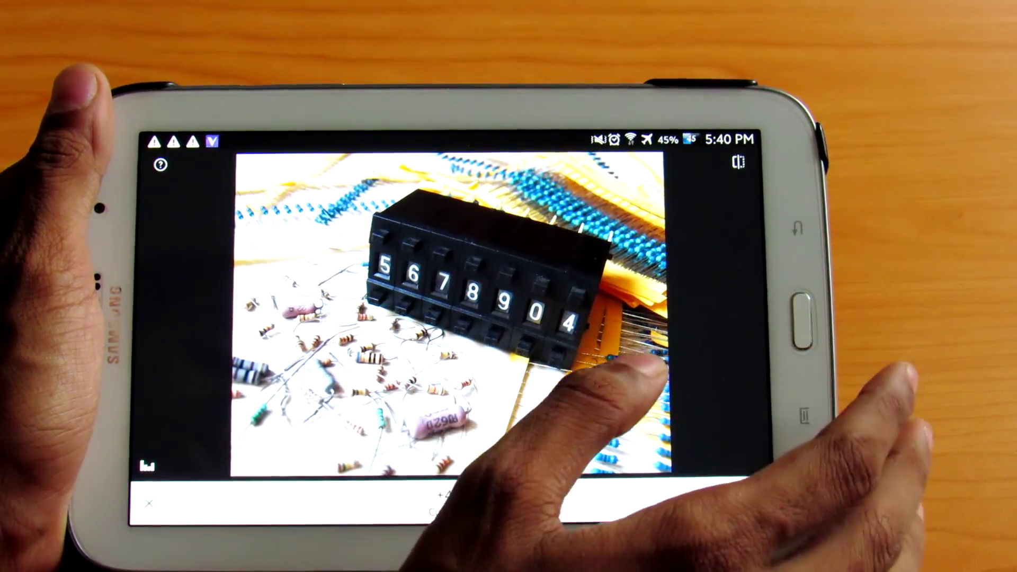
pyautogui.click(627, 370)
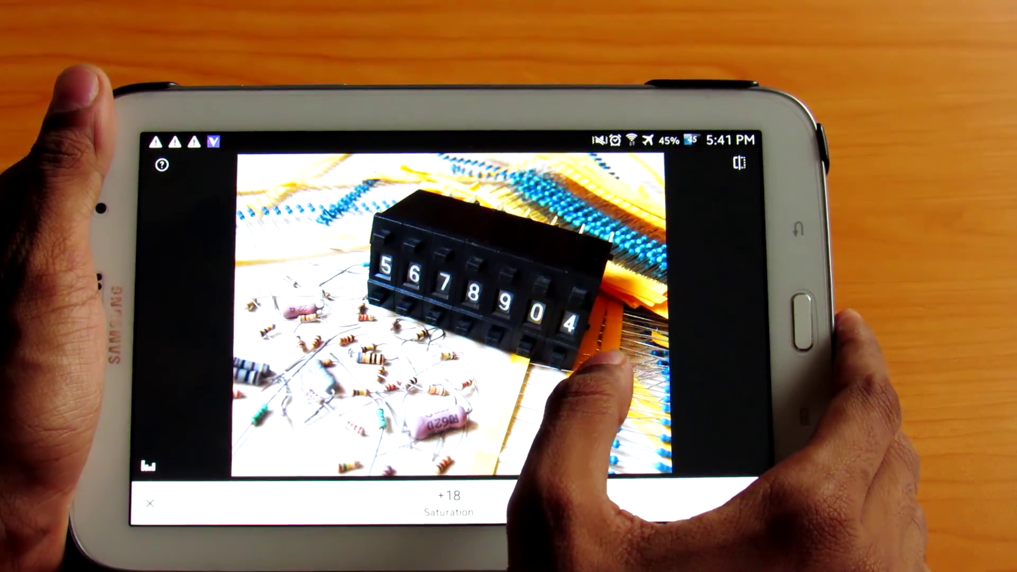
pyautogui.moveTo(605, 374); pyautogui.dragTo(683, 382)
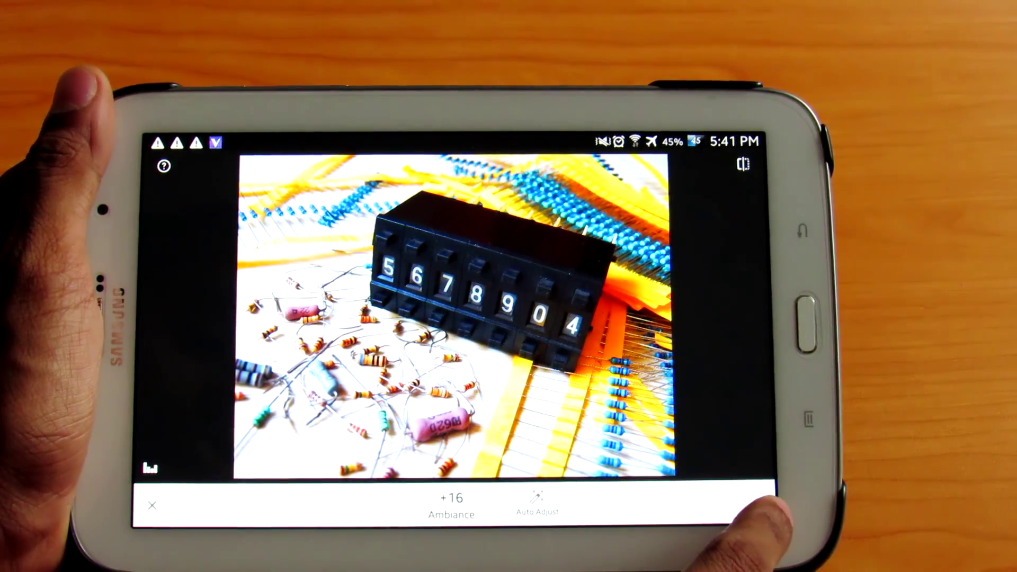
pyautogui.click(755, 504)
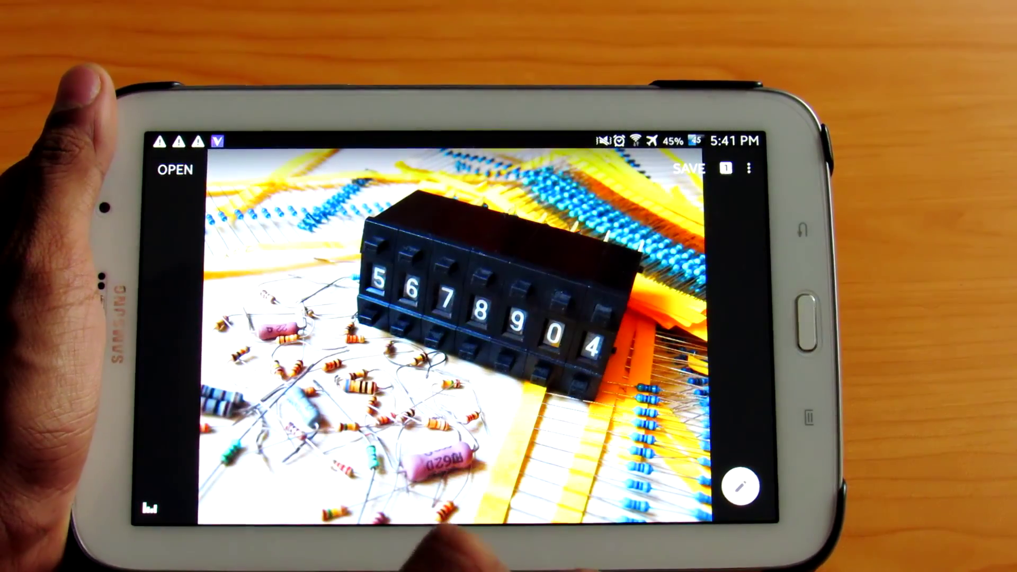
# Step: Set up Lens Blur with a flattened elliptical focus area over the counter's digits
pyautogui.click(740, 486)
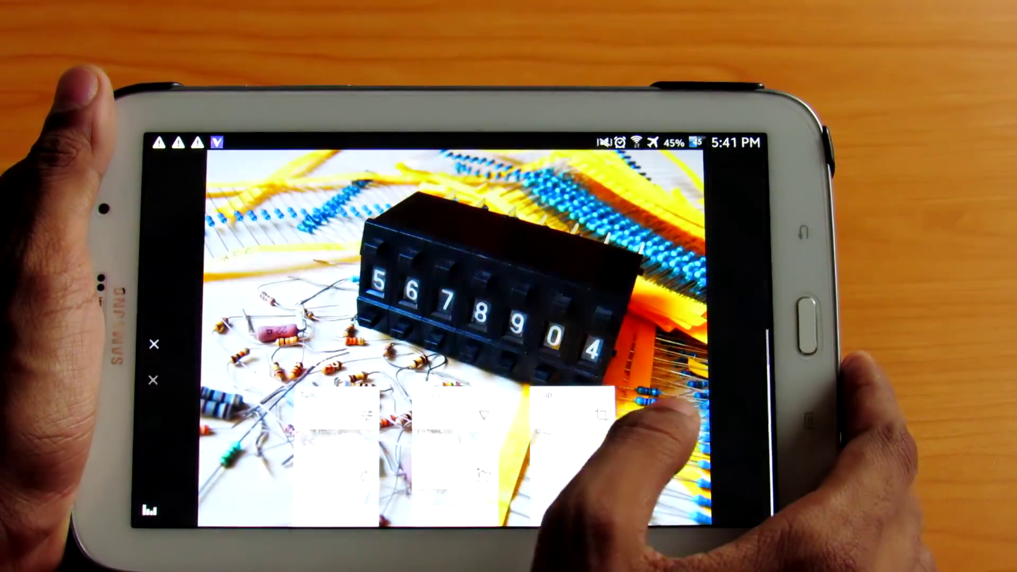
pyautogui.scroll(-3, 557, 445)
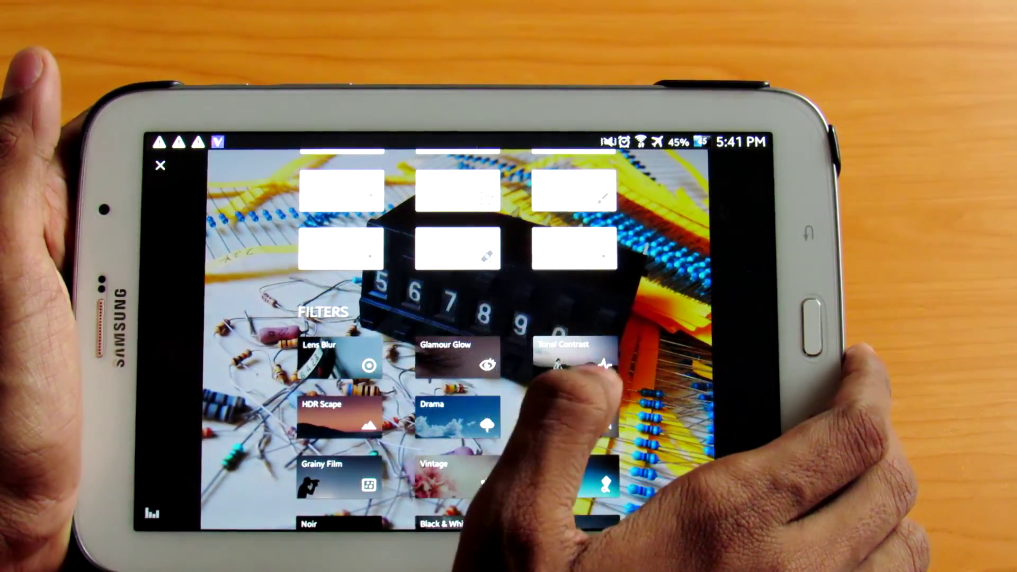
pyautogui.click(342, 366)
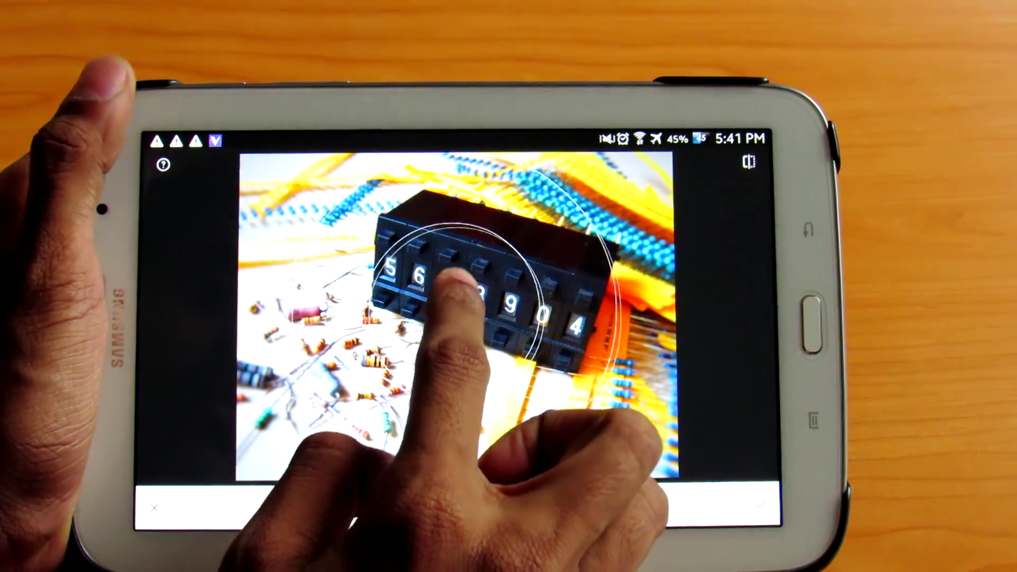
pyautogui.moveTo(465, 314); pyautogui.dragTo(477, 283)
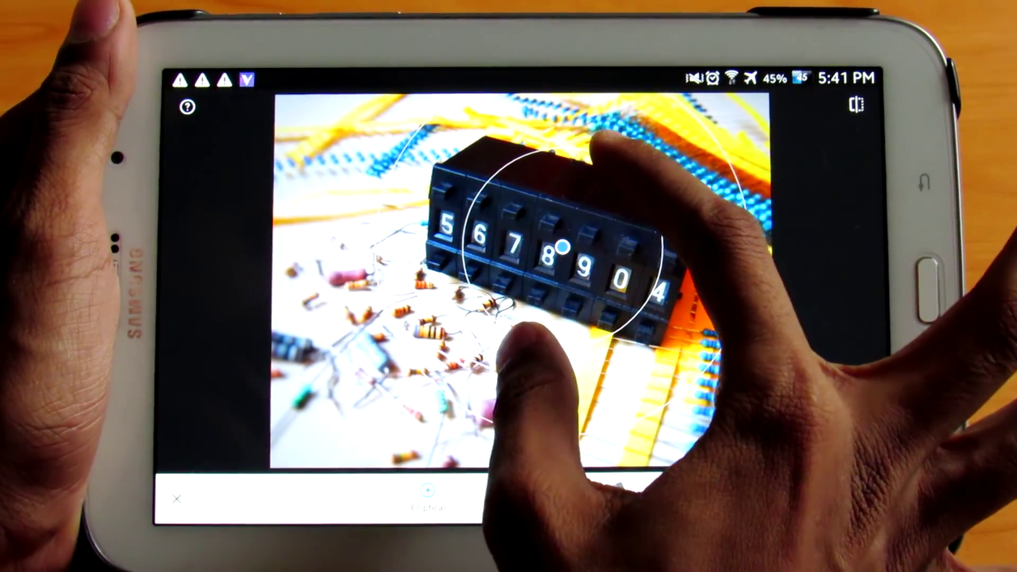
pyautogui.moveTo(524, 341); pyautogui.dragTo(508, 286)
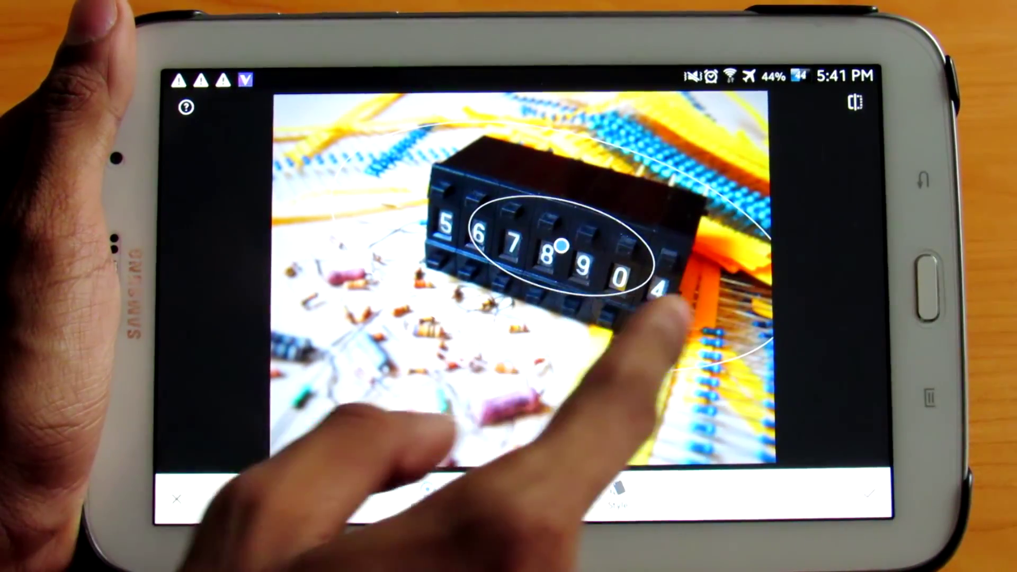
pyautogui.moveTo(477, 235); pyautogui.dragTo(445, 234)
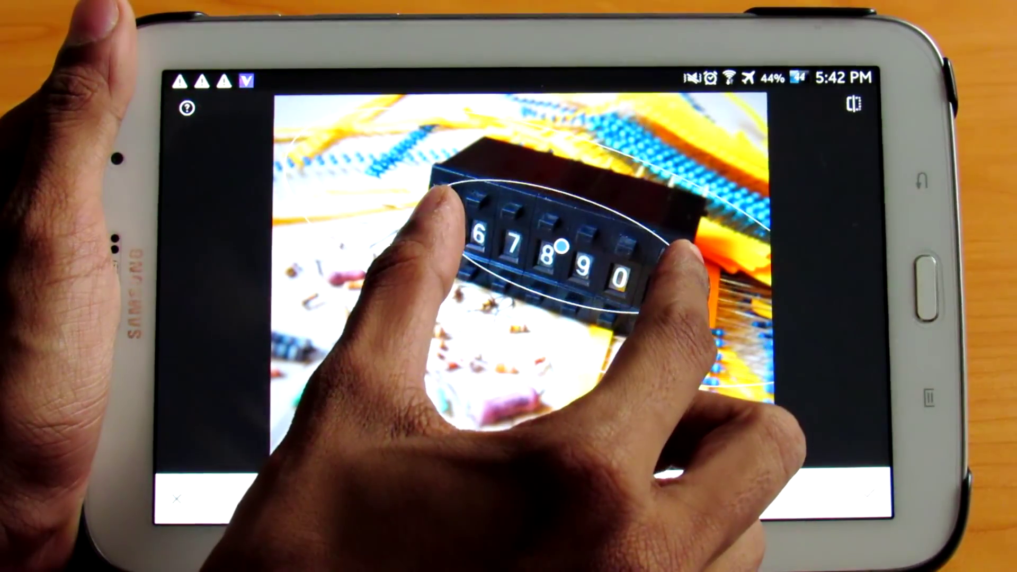
pyautogui.moveTo(560, 246); pyautogui.dragTo(541, 231)
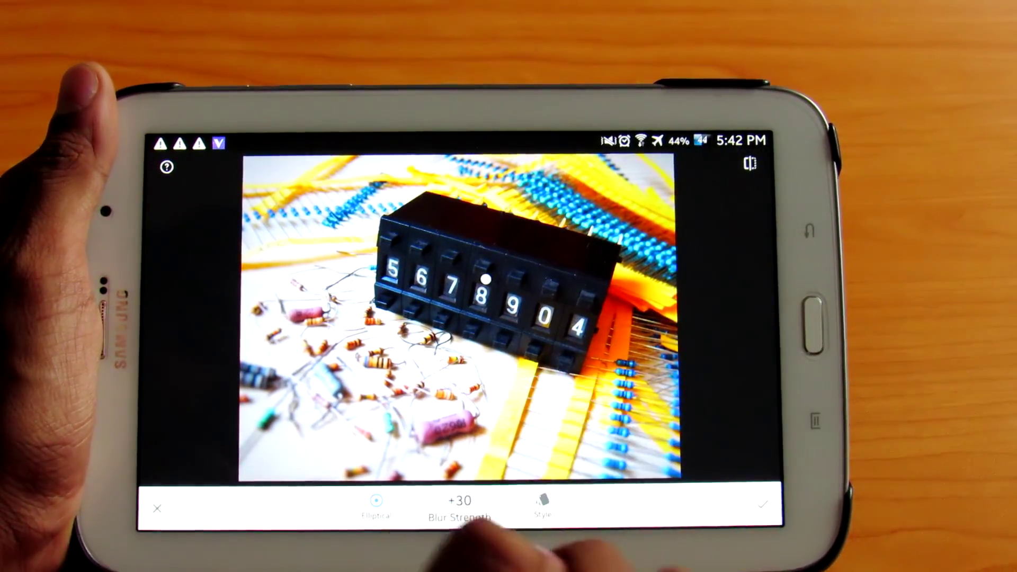
# Step: Apply the lens blur and choose the Drama 2 filter style
pyautogui.click(763, 505)
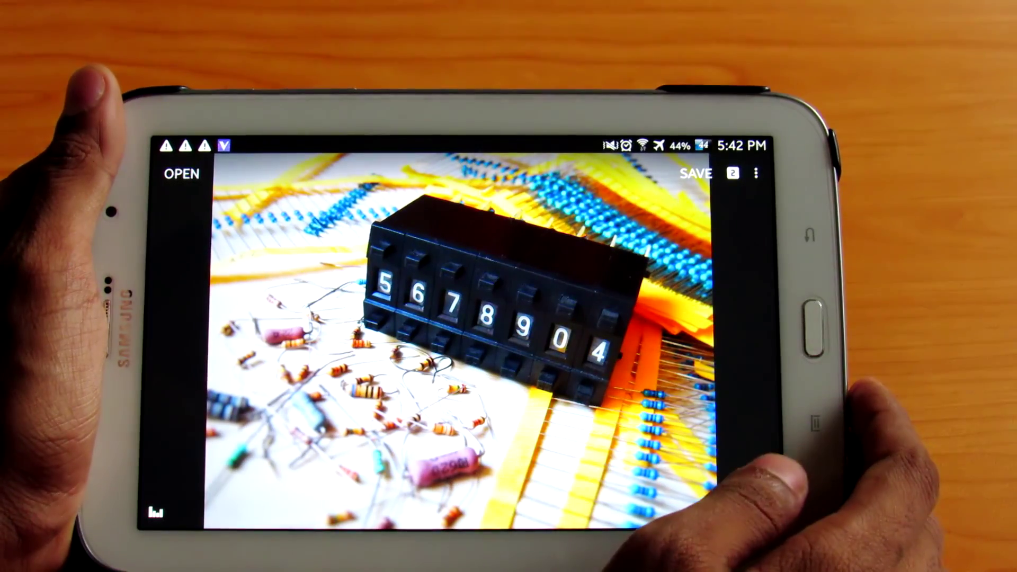
pyautogui.click(747, 500)
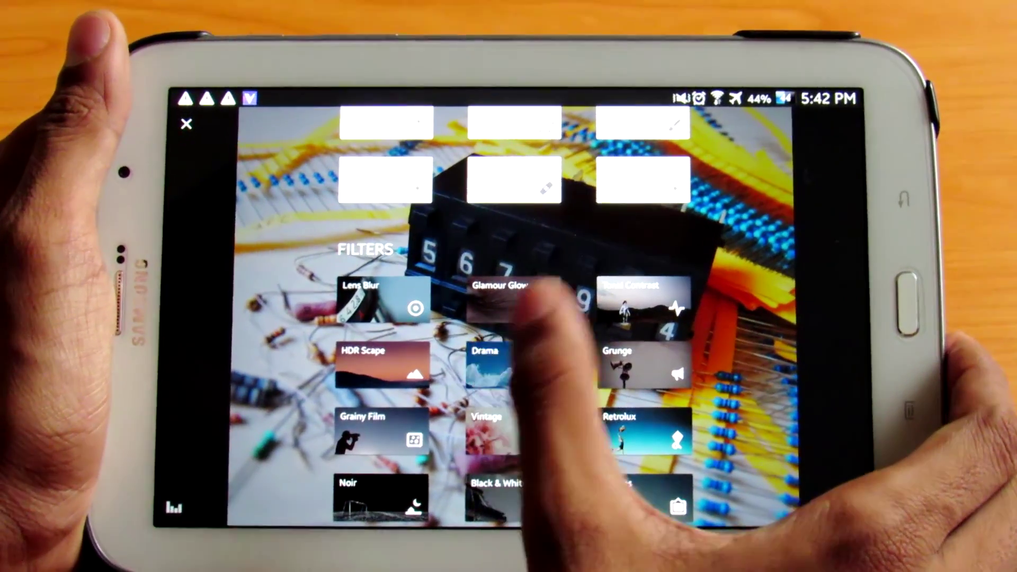
pyautogui.click(508, 298)
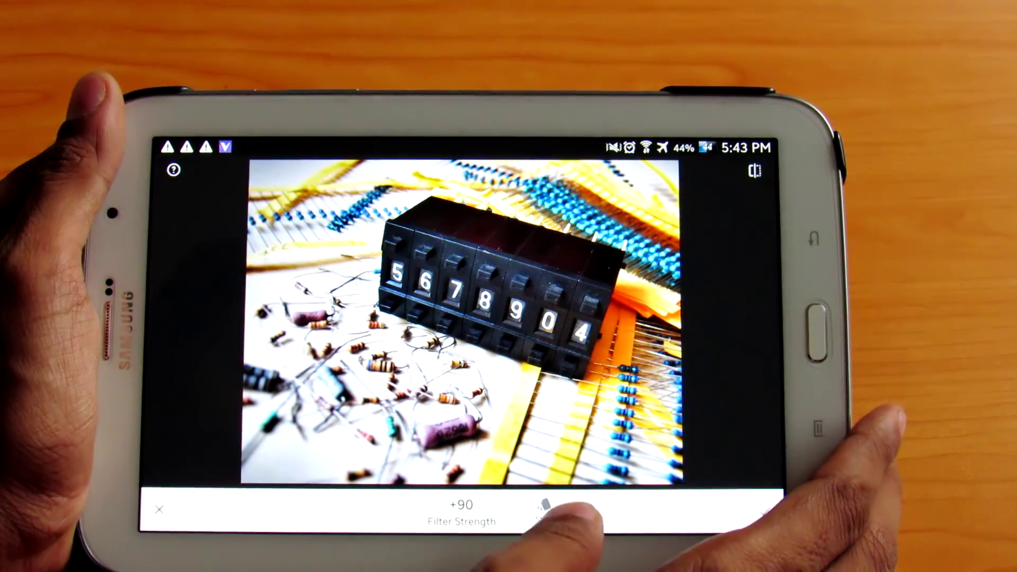
pyautogui.click(544, 508)
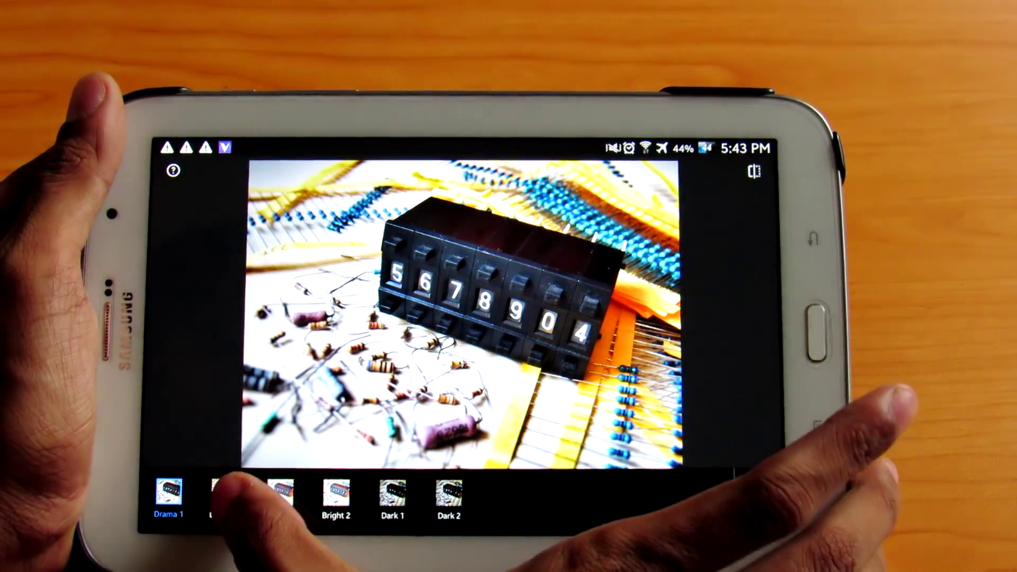
pyautogui.click(225, 494)
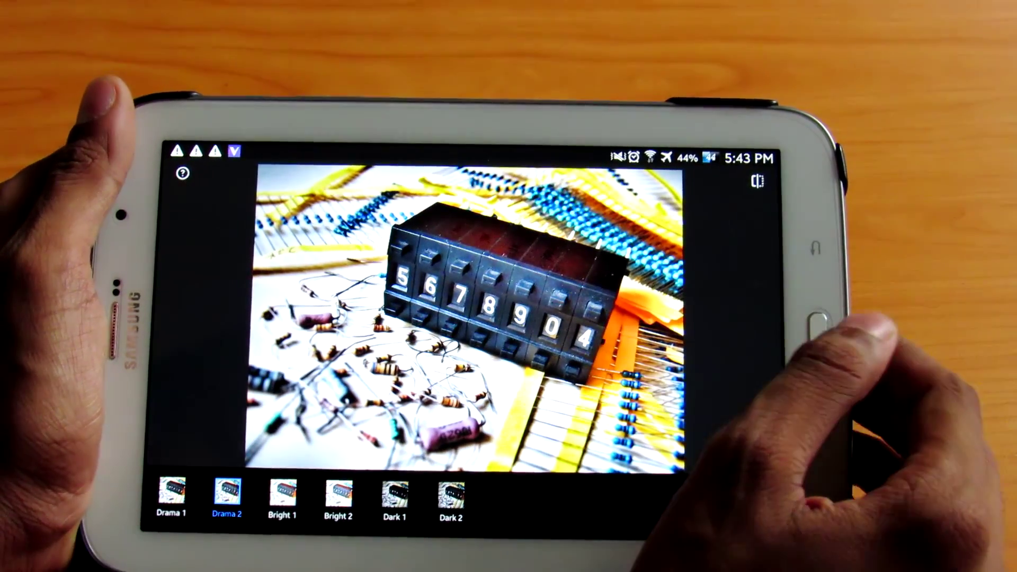
# Step: Apply the Drama filter, save the photo and launch Pixlr
pyautogui.click(758, 499)
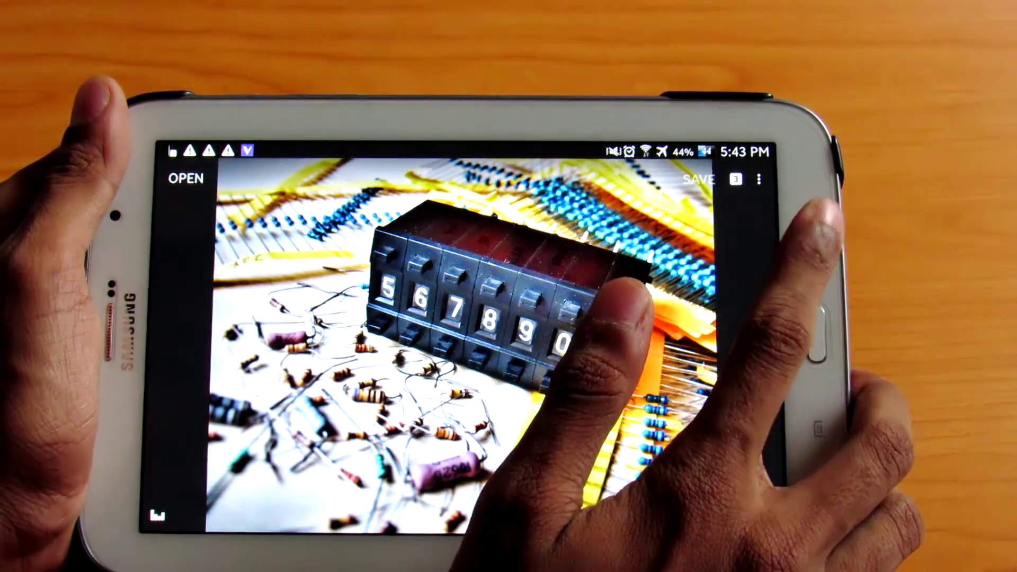
pyautogui.click(697, 176)
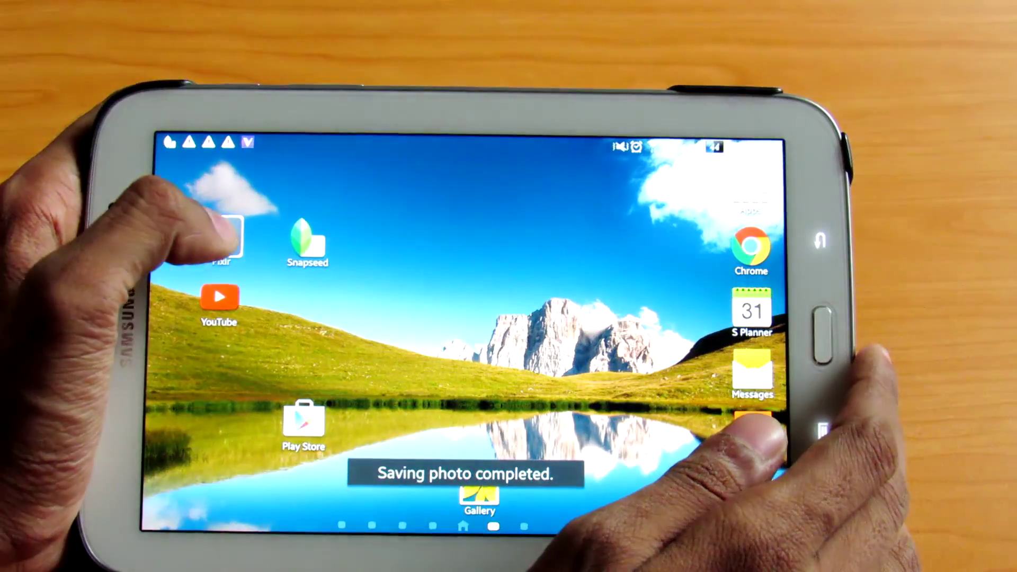
pyautogui.click(227, 239)
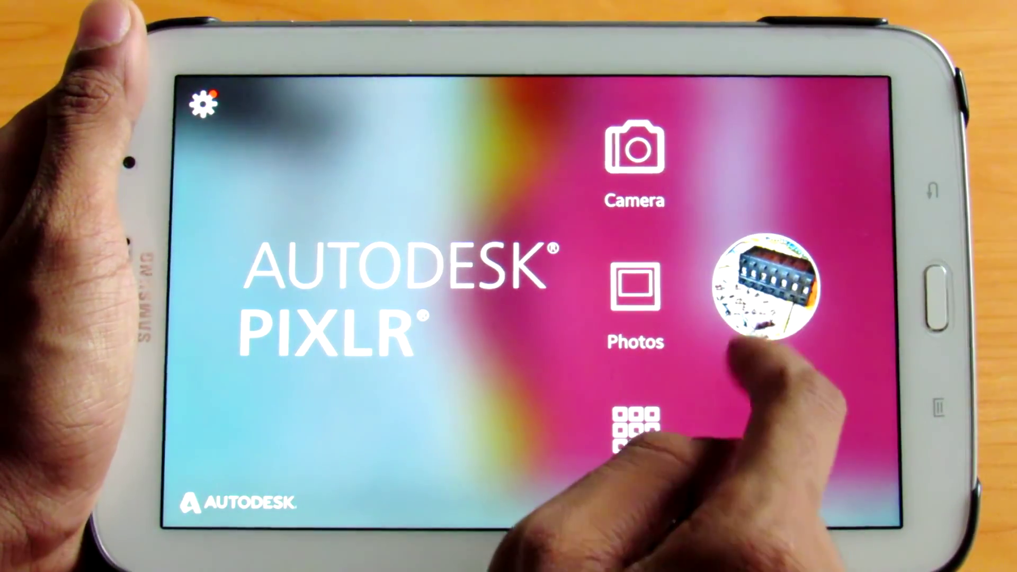
# Step: Open the freshly edited counter photo in Pixlr and choose the Retro text style
pyautogui.click(764, 286)
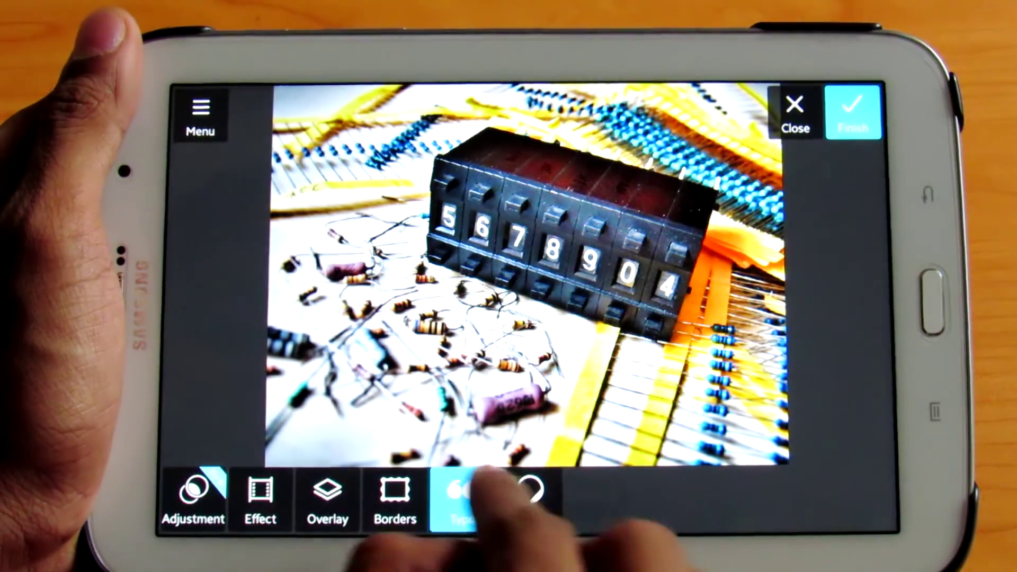
pyautogui.click(463, 496)
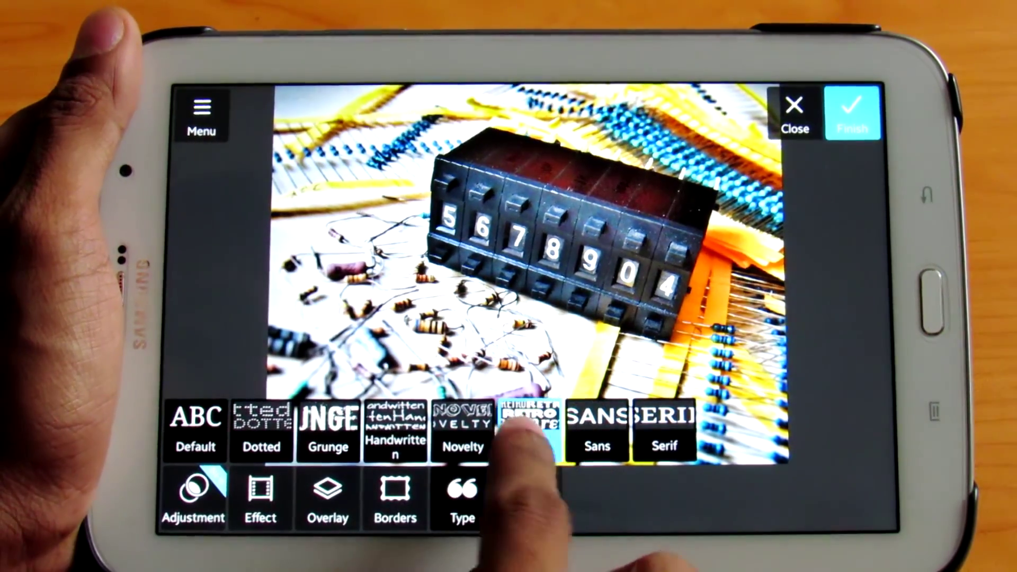
pyautogui.click(529, 429)
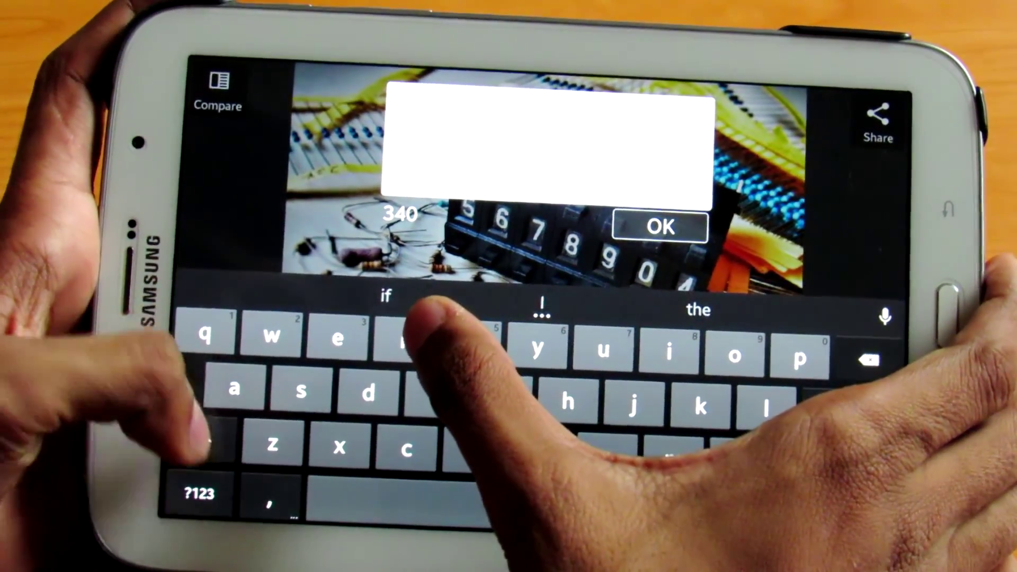
pyautogui.write('Resistance Box')
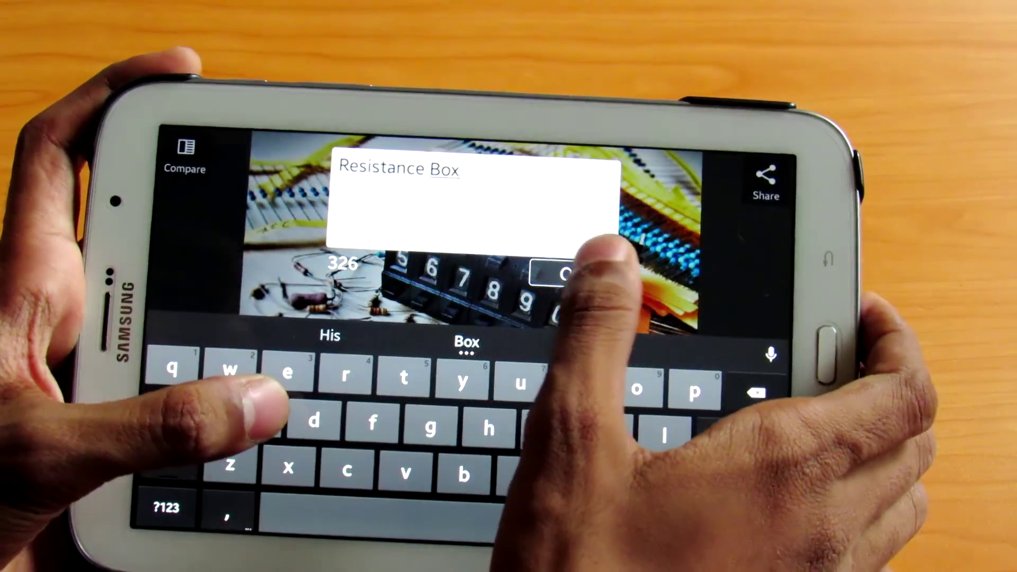
# Step: Place the 'Resistance Box' title lower on the photo and colour it black
pyautogui.click(573, 278)
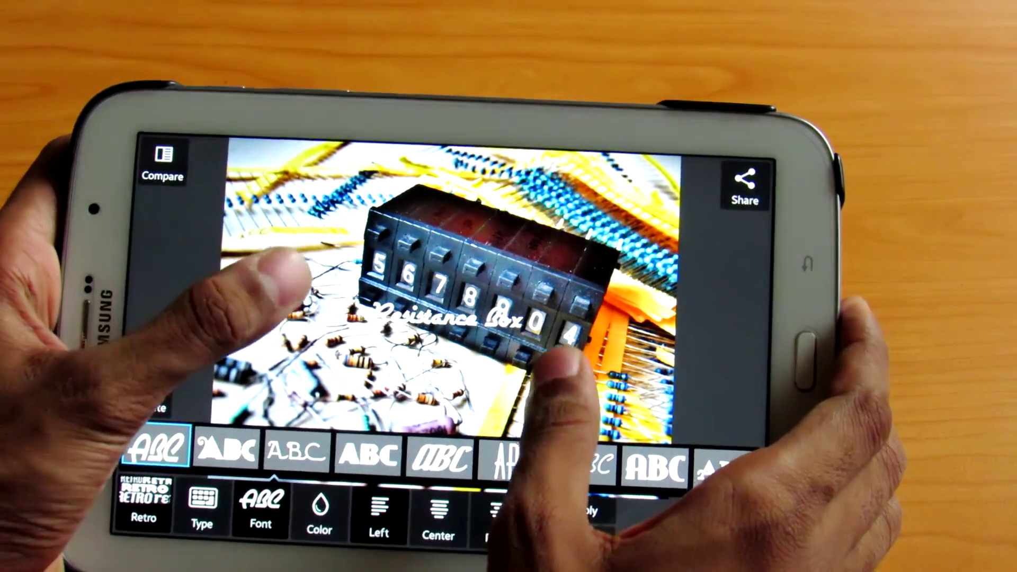
pyautogui.moveTo(461, 317); pyautogui.dragTo(604, 468)
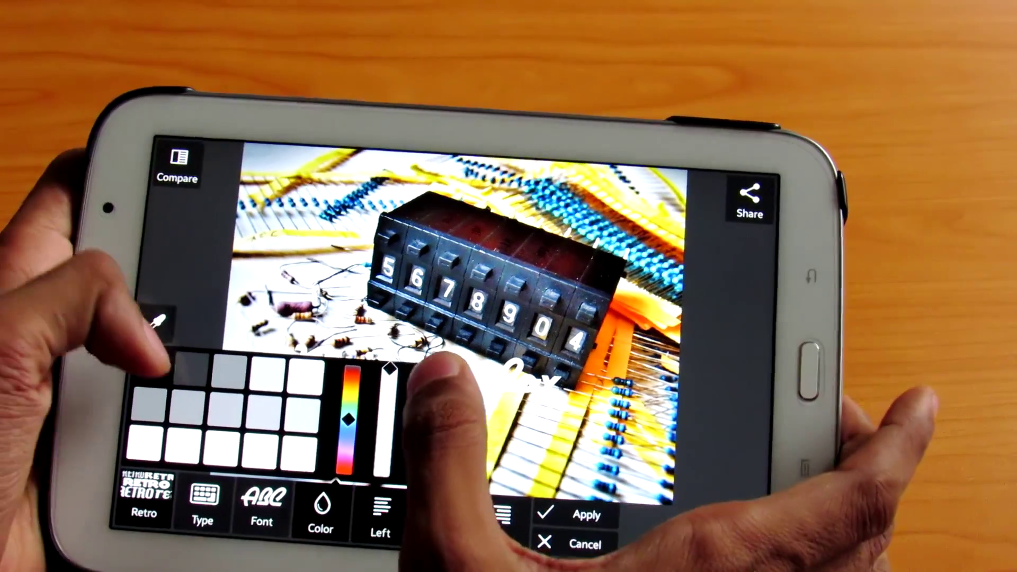
pyautogui.click(145, 373)
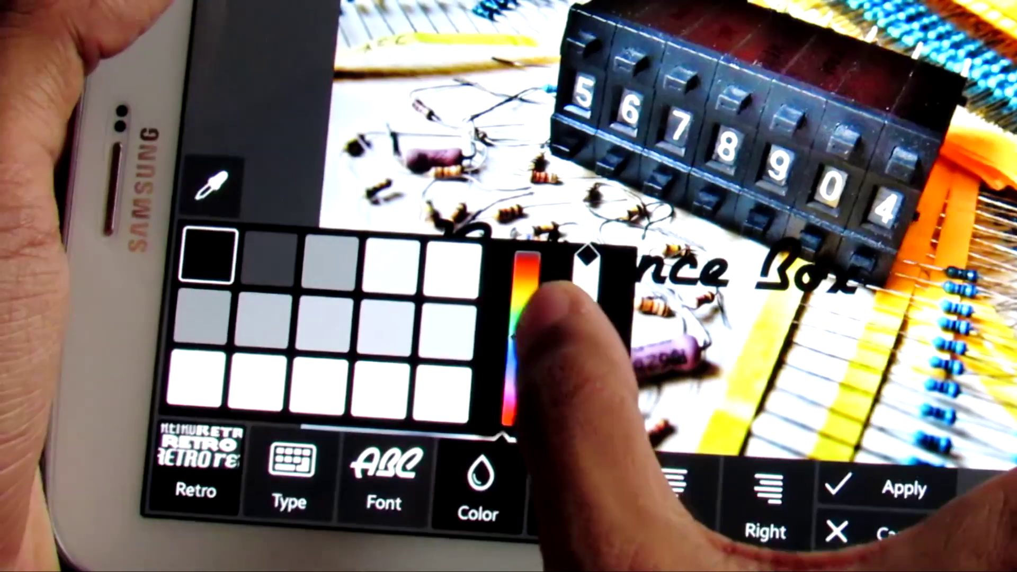
pyautogui.moveTo(339, 425); pyautogui.dragTo(338, 389)
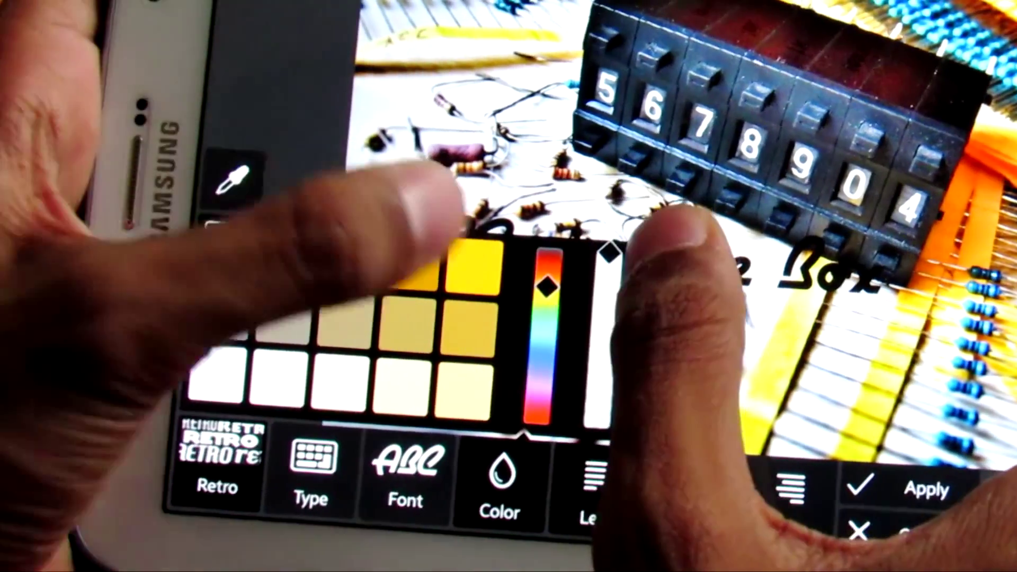
pyautogui.moveTo(547, 286)
pyautogui.mouseDown()
pyautogui.moveTo(556, 362)
pyautogui.moveTo(556, 263)
pyautogui.mouseUp()
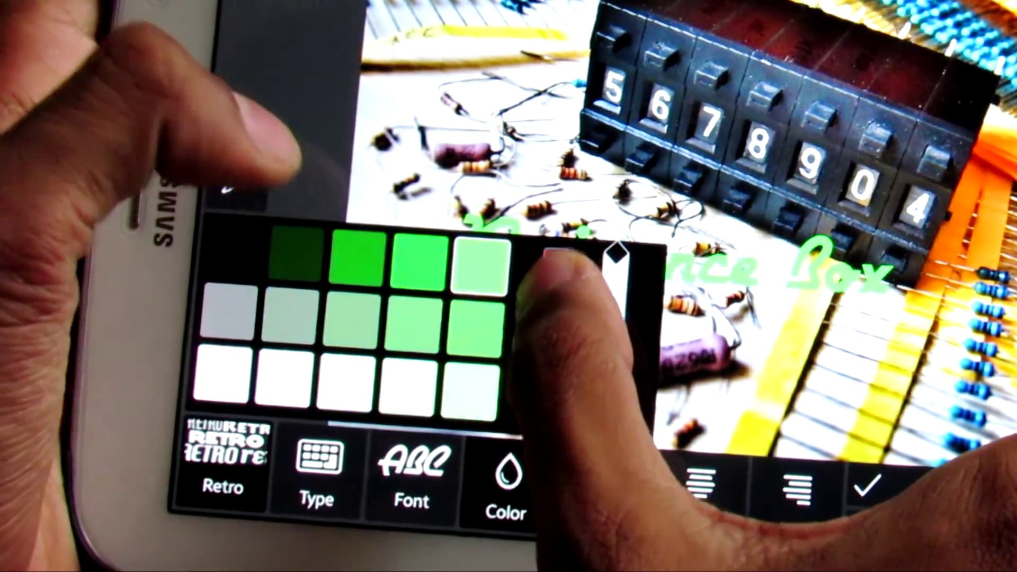
pyautogui.click(236, 253)
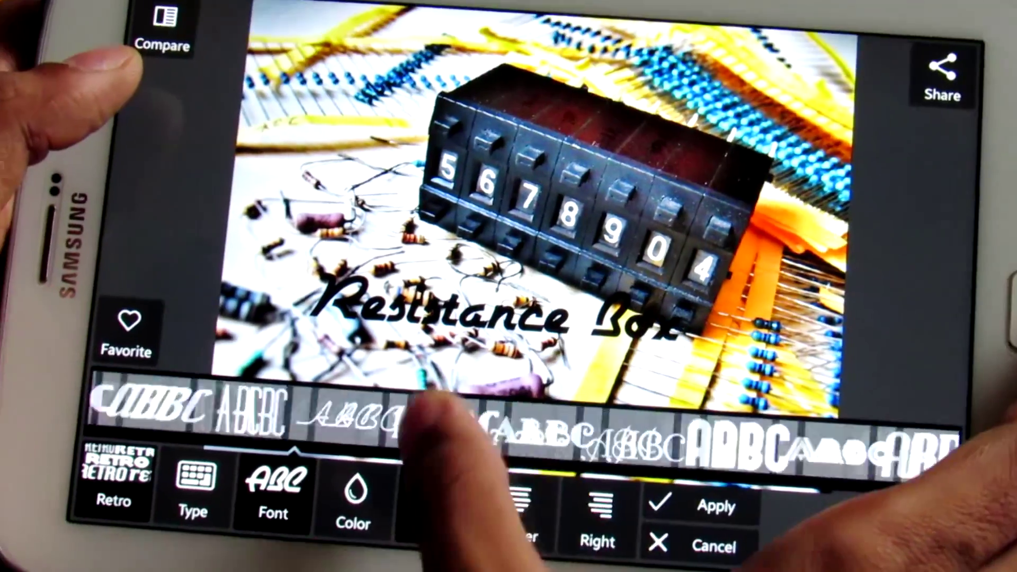
# Step: Switch the title to a blocky brush-style font from the Font strip
pyautogui.moveTo(714, 433); pyautogui.dragTo(517, 433)
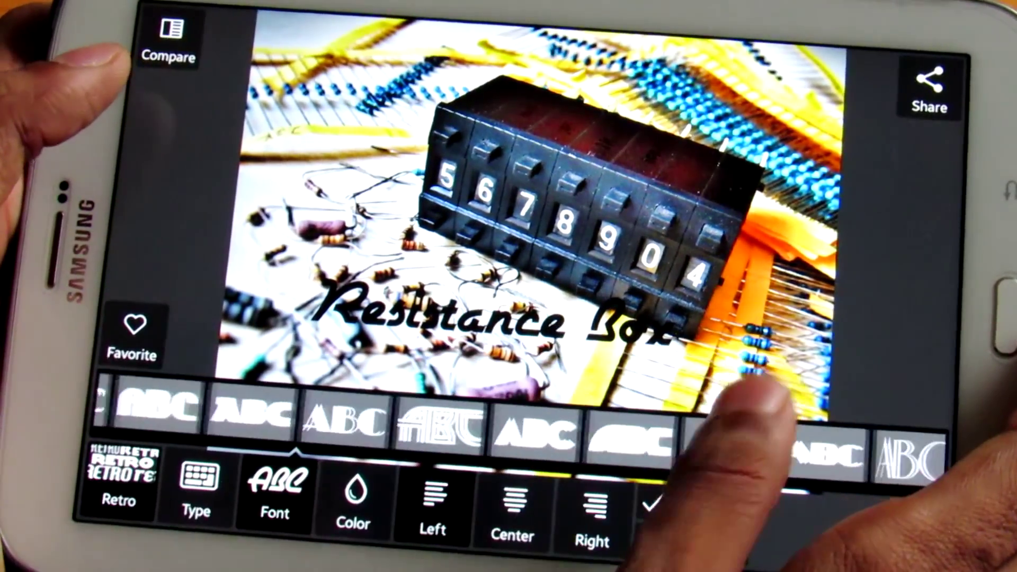
pyautogui.moveTo(747, 430); pyautogui.dragTo(620, 429)
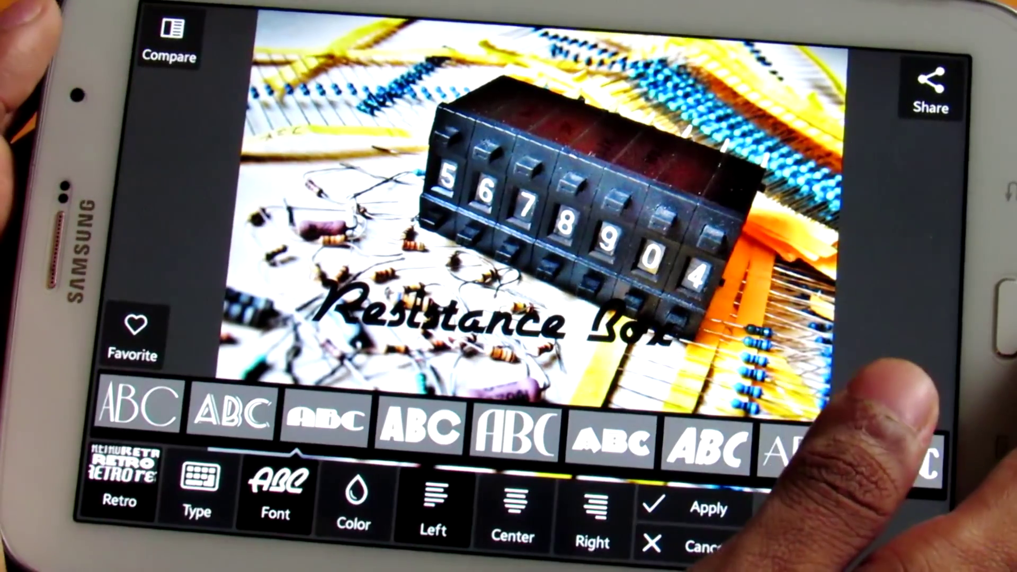
pyautogui.moveTo(675, 429); pyautogui.dragTo(557, 429)
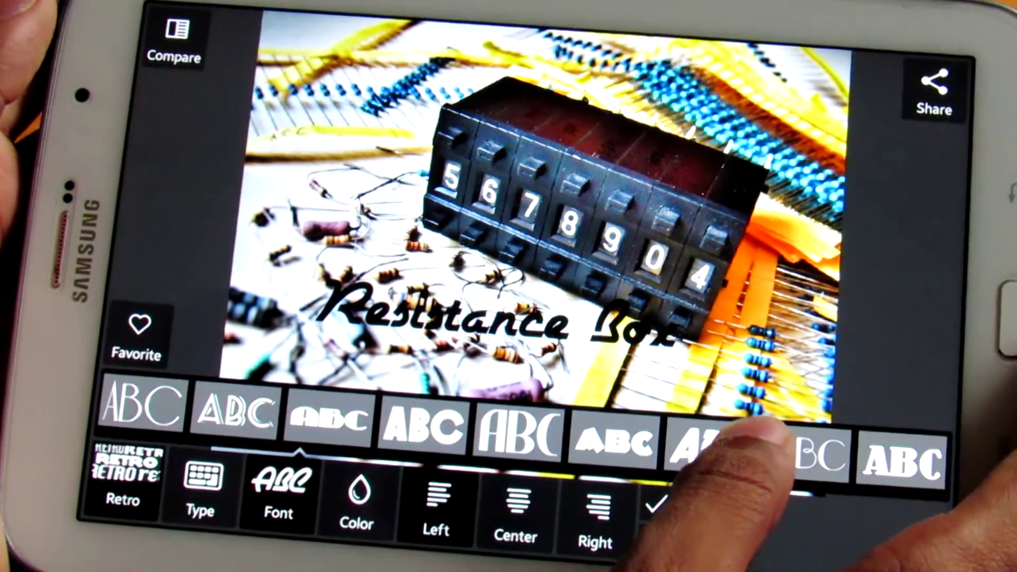
pyautogui.click(699, 449)
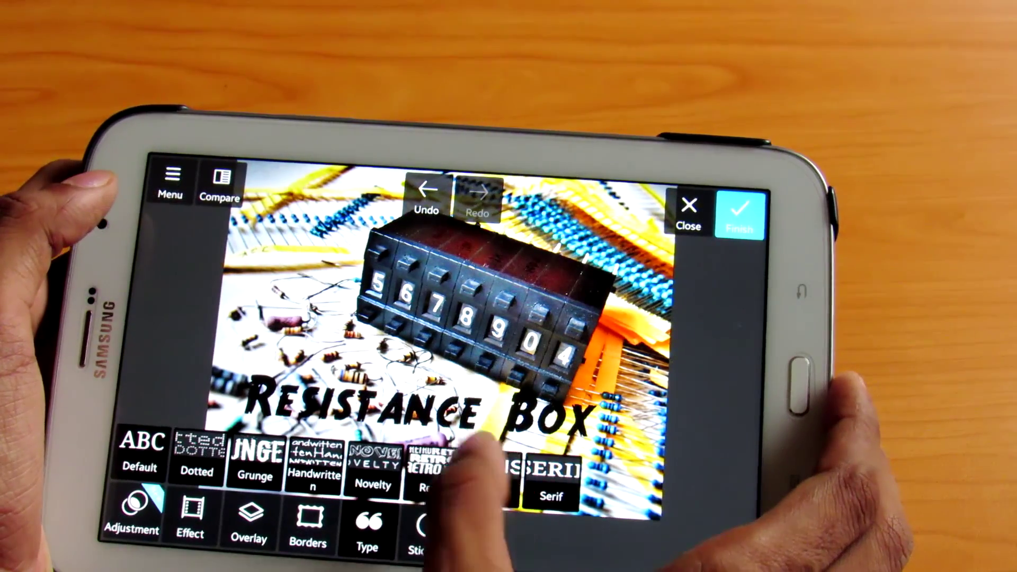
# Step: Type a second 'Resistance Box' title and place it on the photo
pyautogui.click(445, 468)
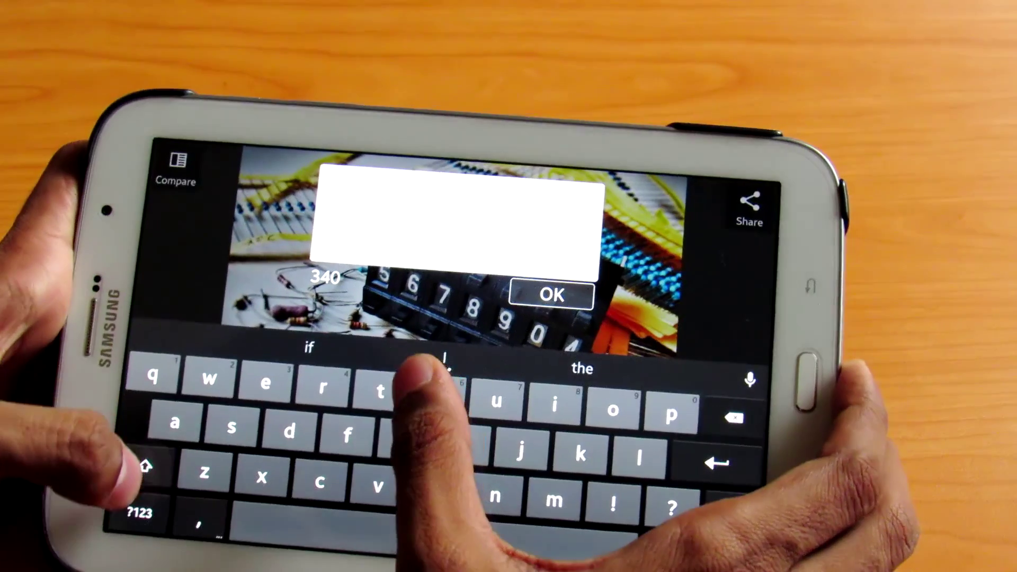
pyautogui.click(140, 472)
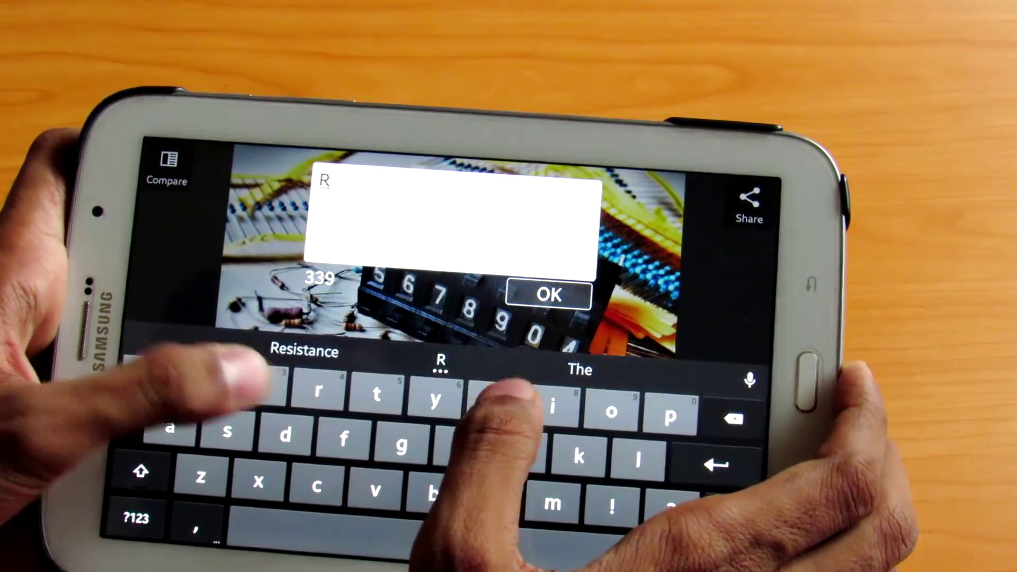
pyautogui.write('Res')
pyautogui.click(441, 364)
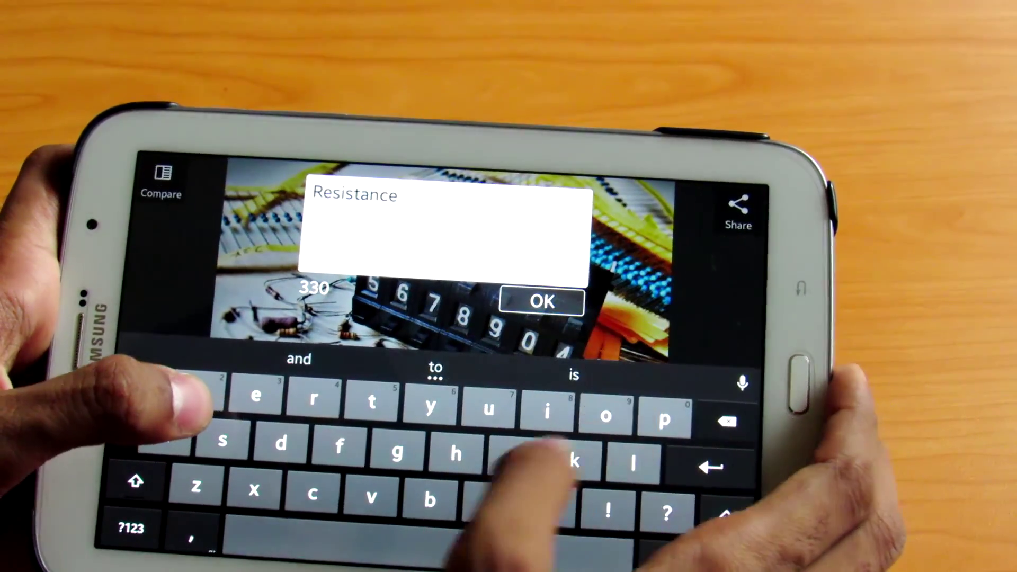
pyautogui.write('Bo')
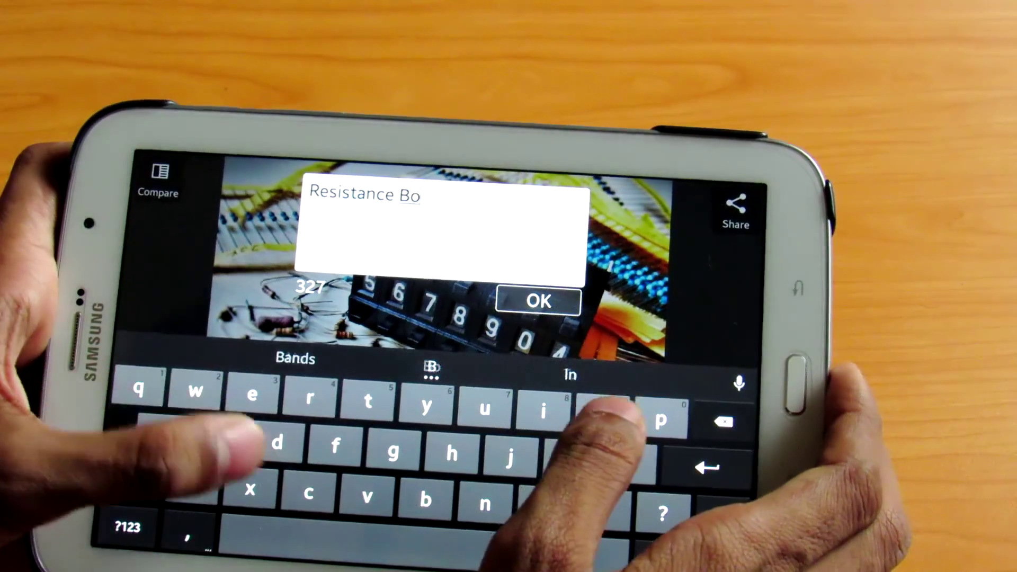
pyautogui.write('x')
pyautogui.click(539, 300)
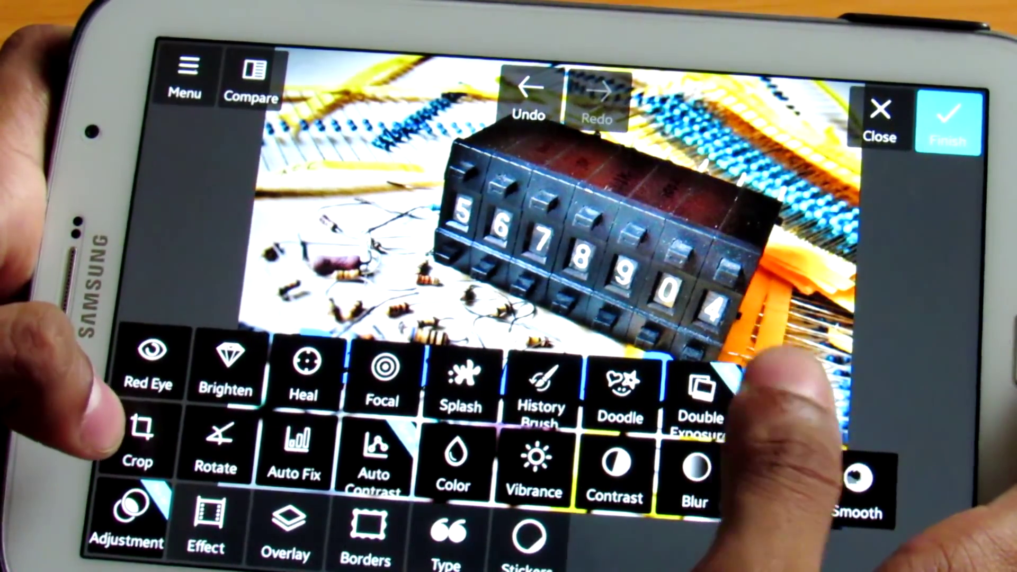
# Step: Set the titled photo's crop to the 16x9 aspect ratio
pyautogui.click(138, 437)
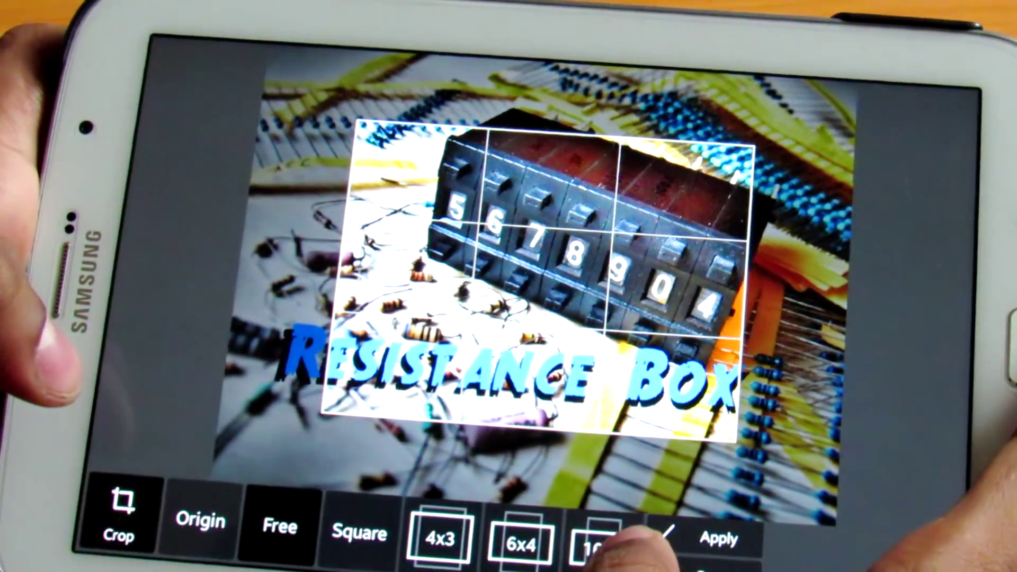
pyautogui.click(596, 543)
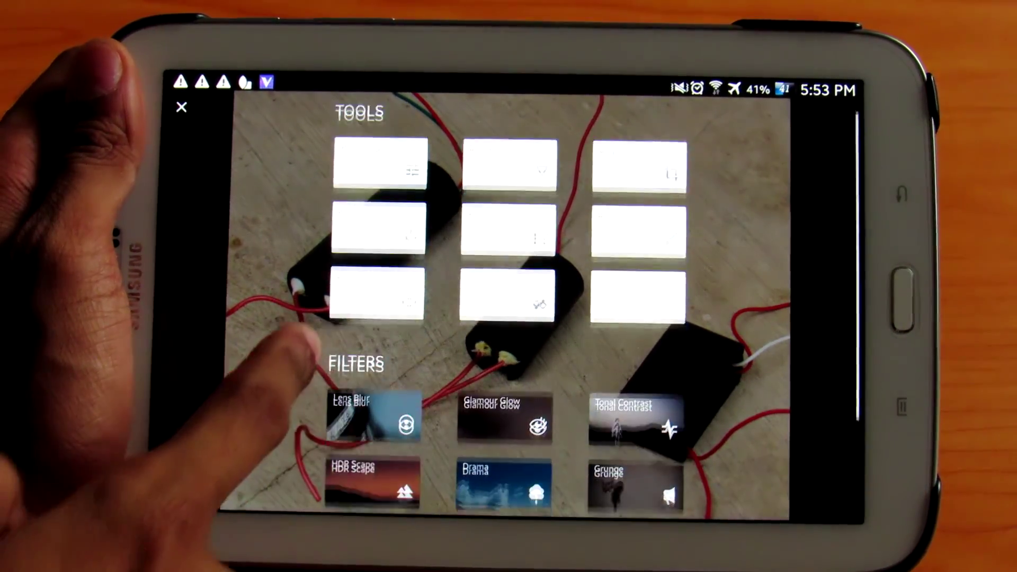
pyautogui.scroll(-5, 373, 357)
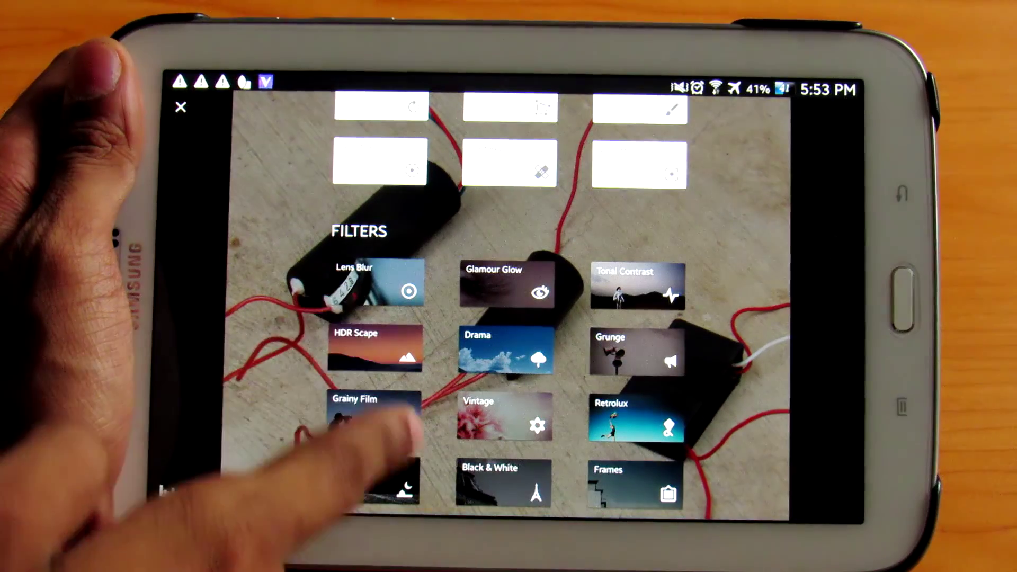
pyautogui.scroll(5, 374, 318)
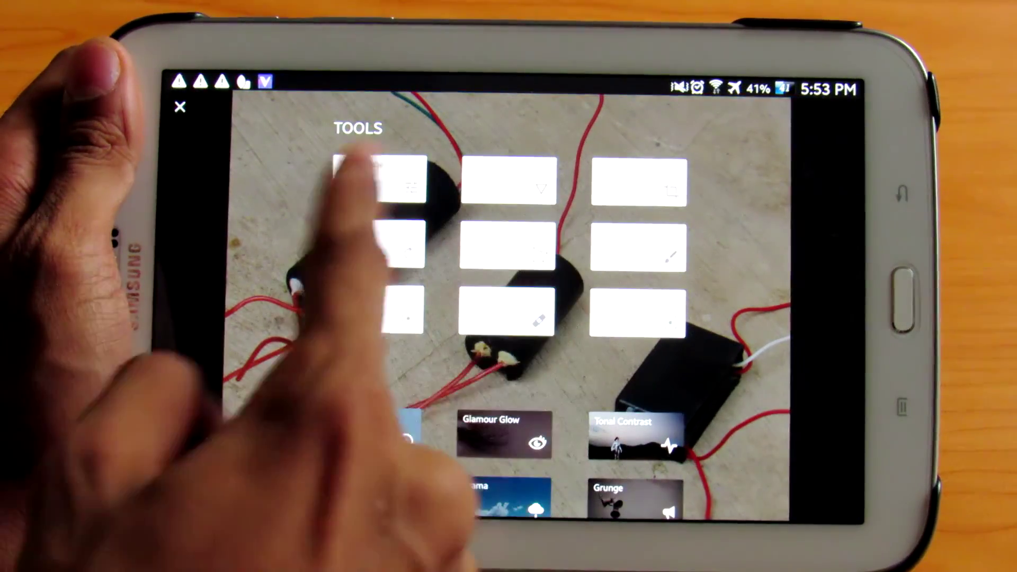